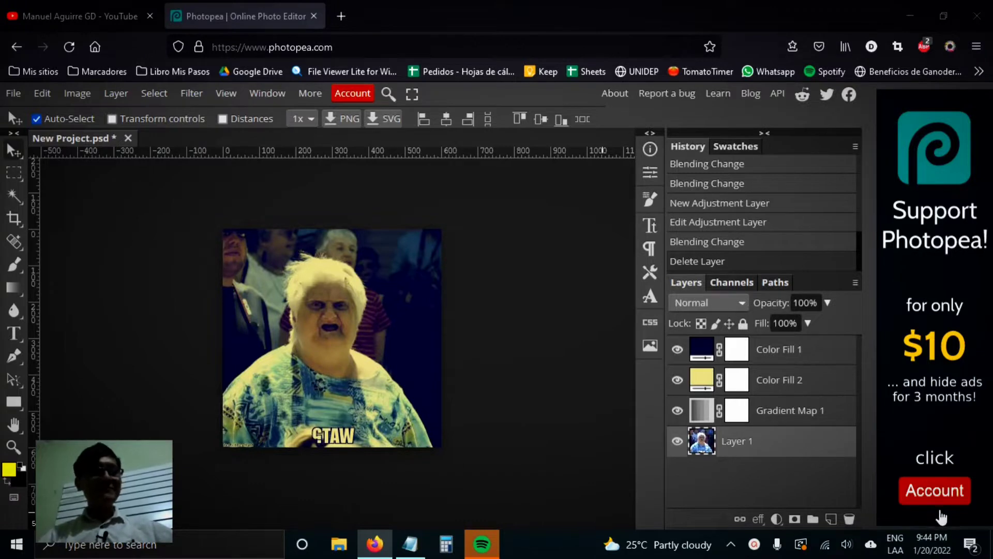
- Hide Color Fill 1, Color Fill 2 and Gradient Map 1 to reveal the original photo
left_click(677, 349)
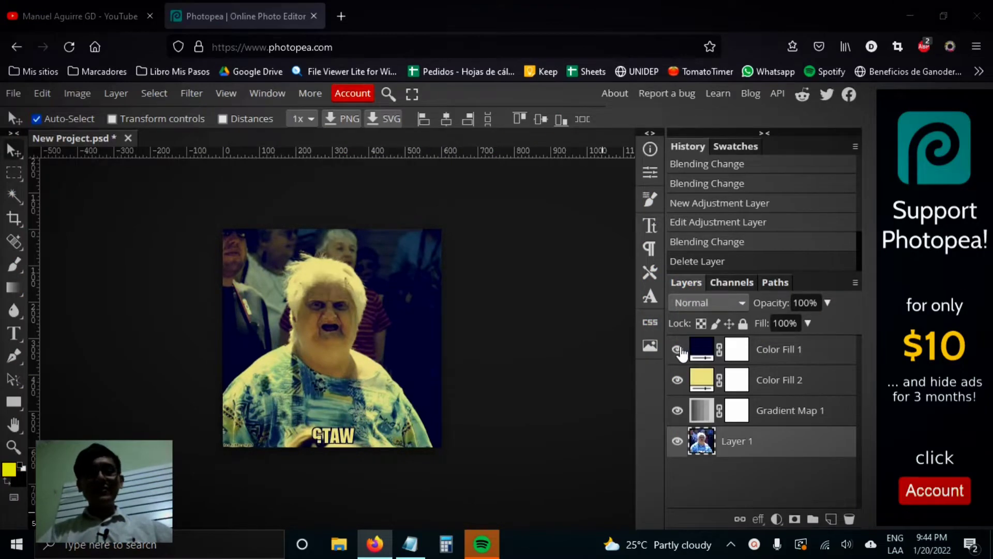
left_click(676, 380)
left_click(679, 409)
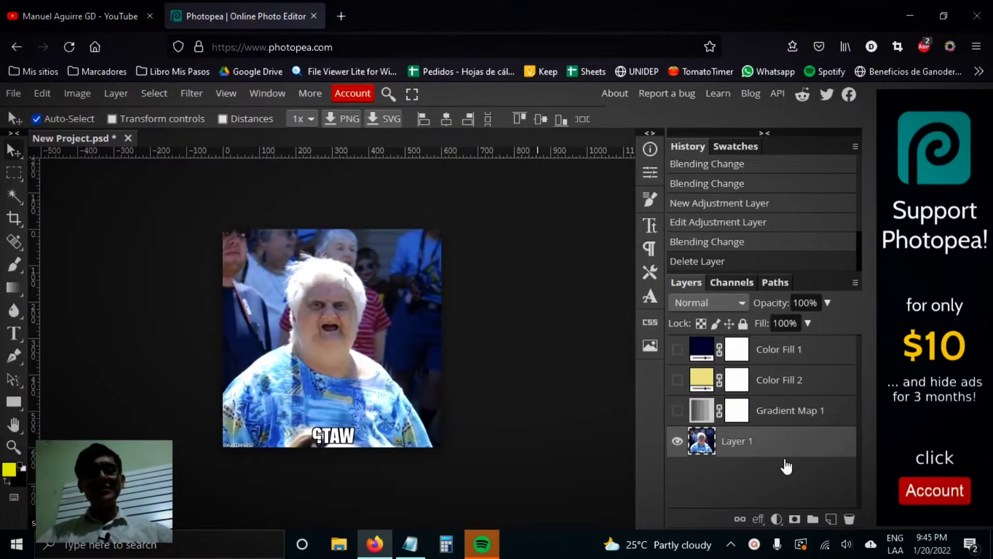
- Add a new solid colour fill layer with hex colour dcd784
left_click(779, 522)
left_click(780, 524)
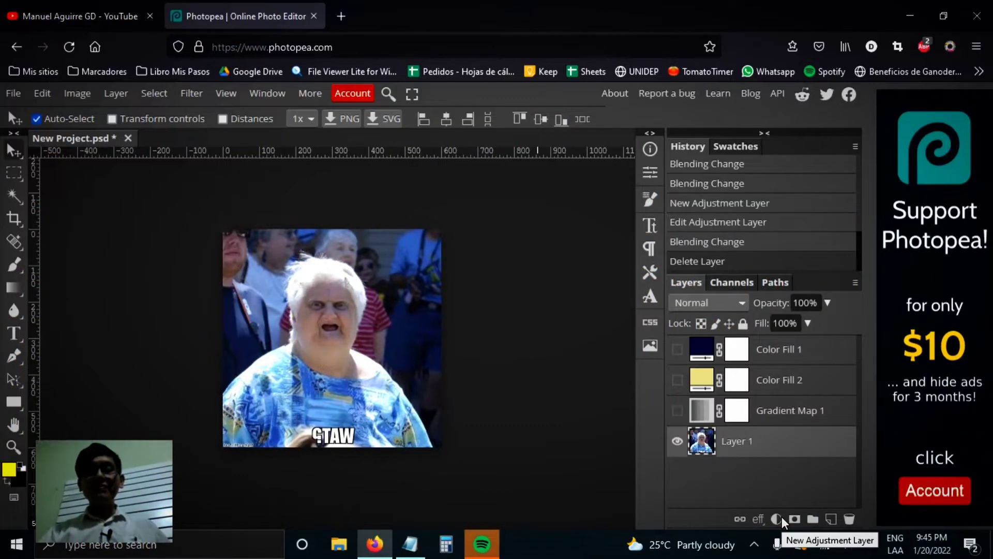
left_click(779, 519)
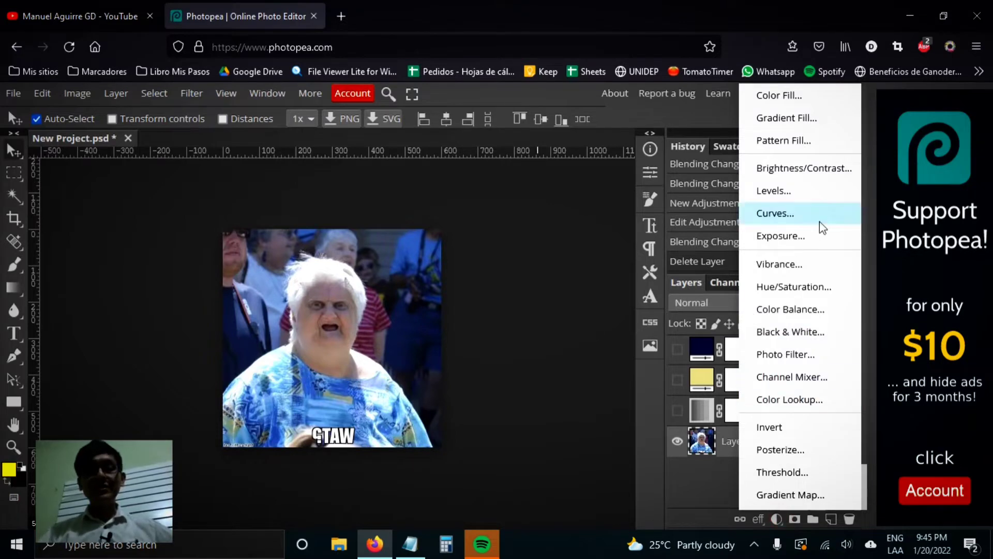
left_click(803, 97)
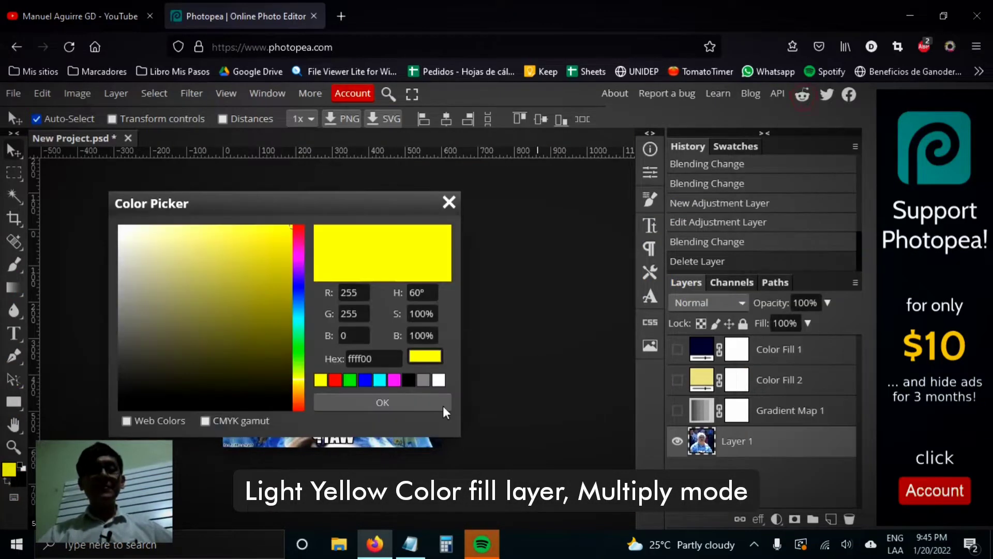
left_click_drag(327, 205, 639, 268)
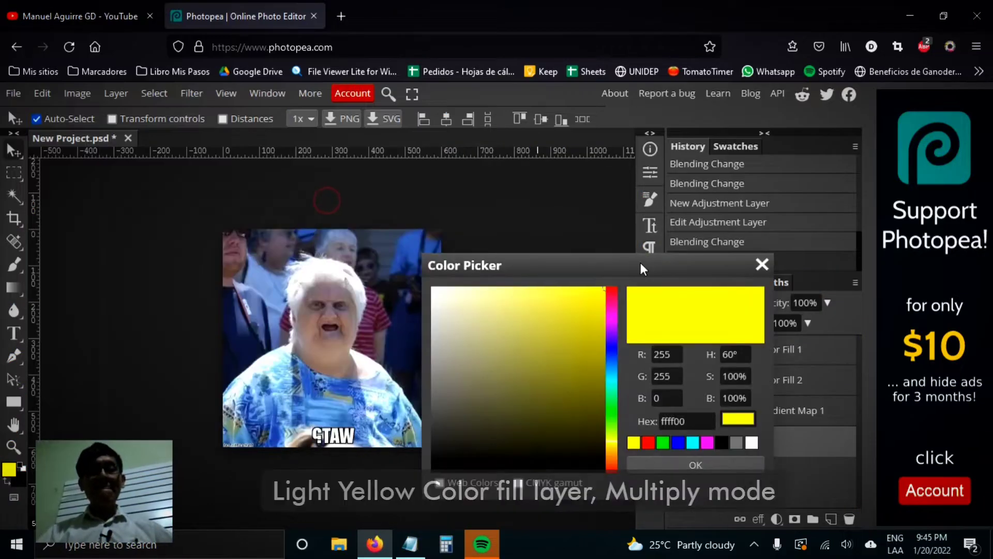
left_click(414, 544)
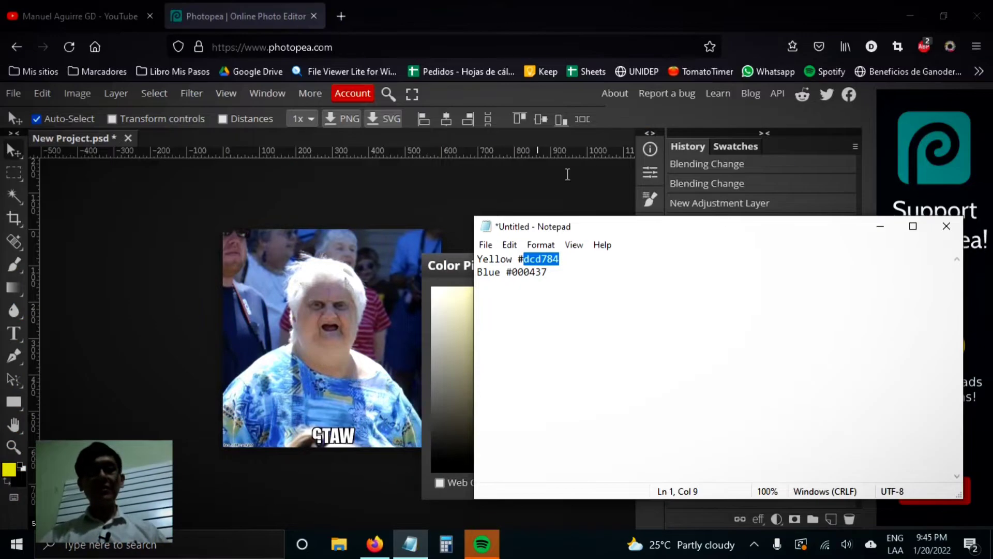
key("alt+Tab")
left_click(675, 421)
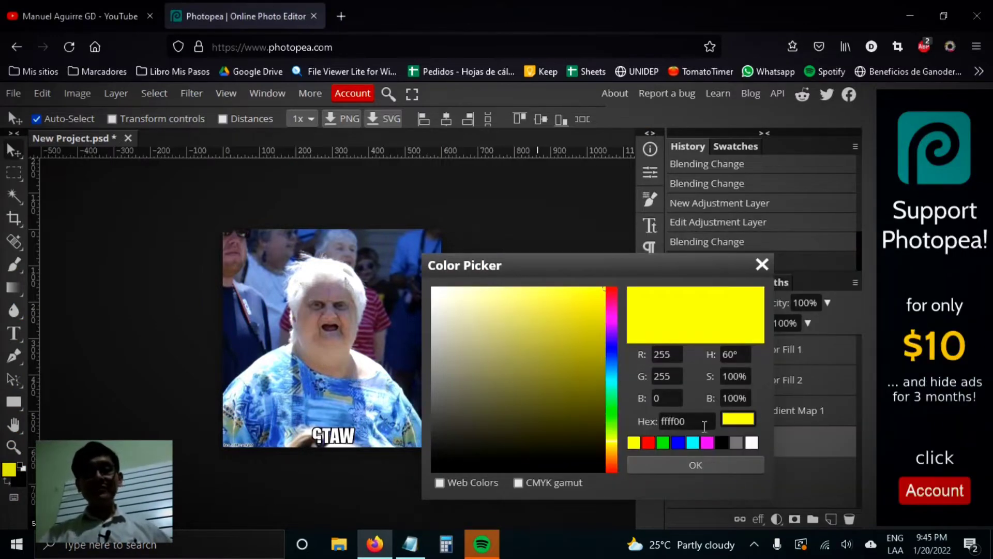
type("dcd784")
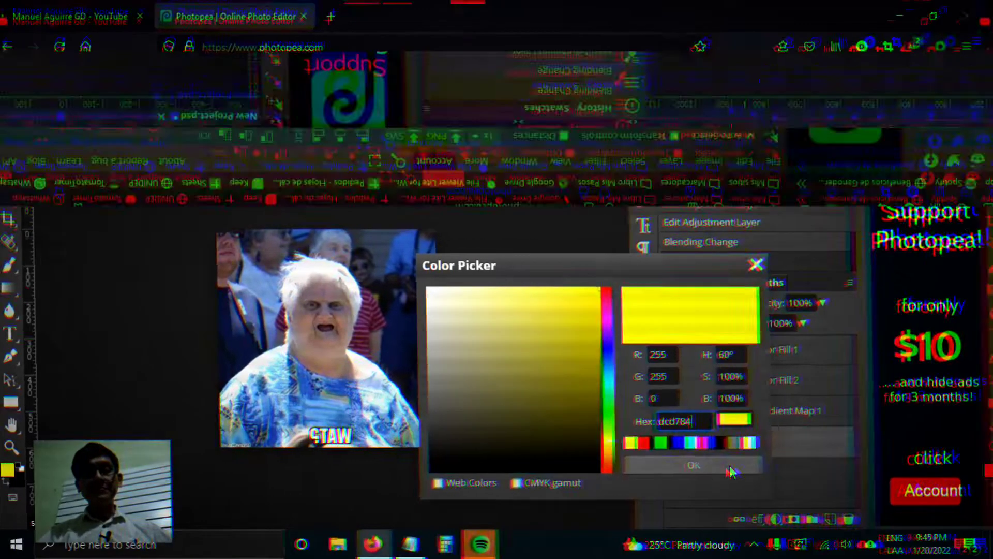
left_click(729, 465)
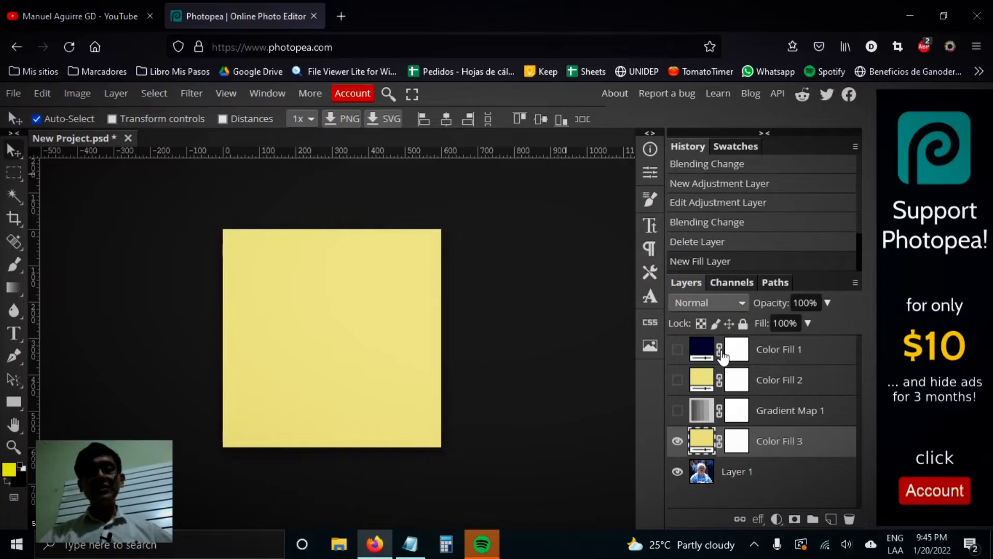
- Delete the old Color Fill 1, Color Fill 2 and Gradient Map 1 layers
left_click(796, 351)
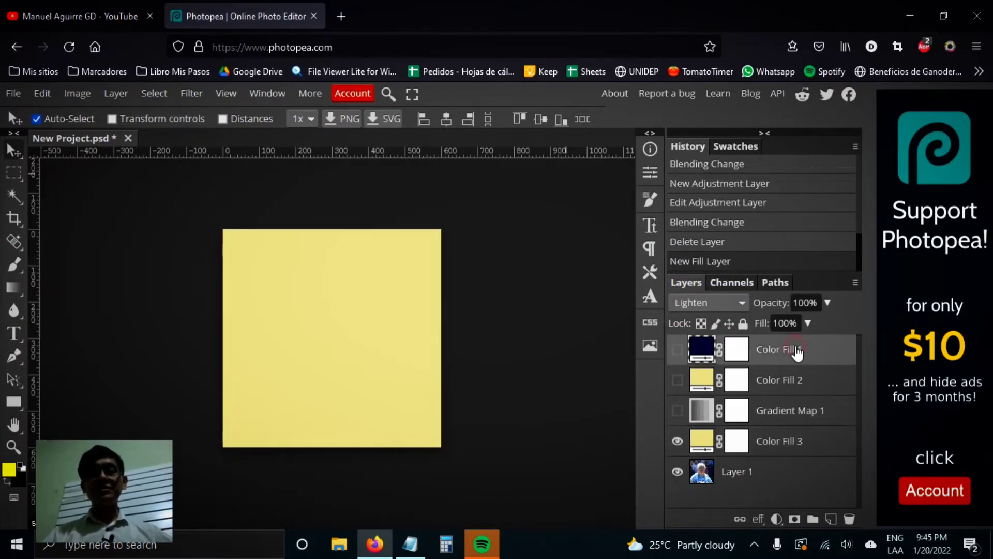
key("Delete")
key("Delete")
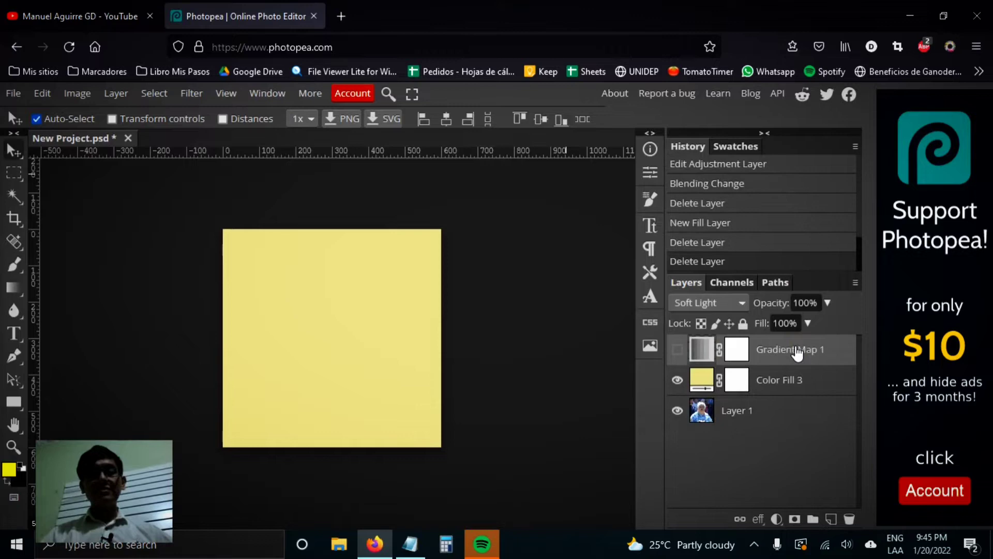
key("Delete")
- Set the yellow Color Fill 3 blend mode to Multiply
left_click(720, 303)
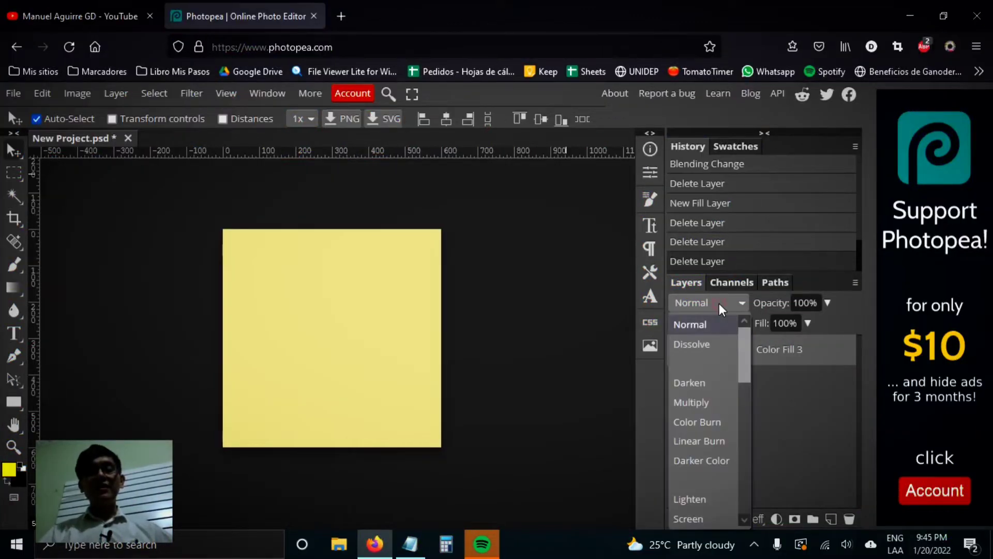
left_click(719, 303)
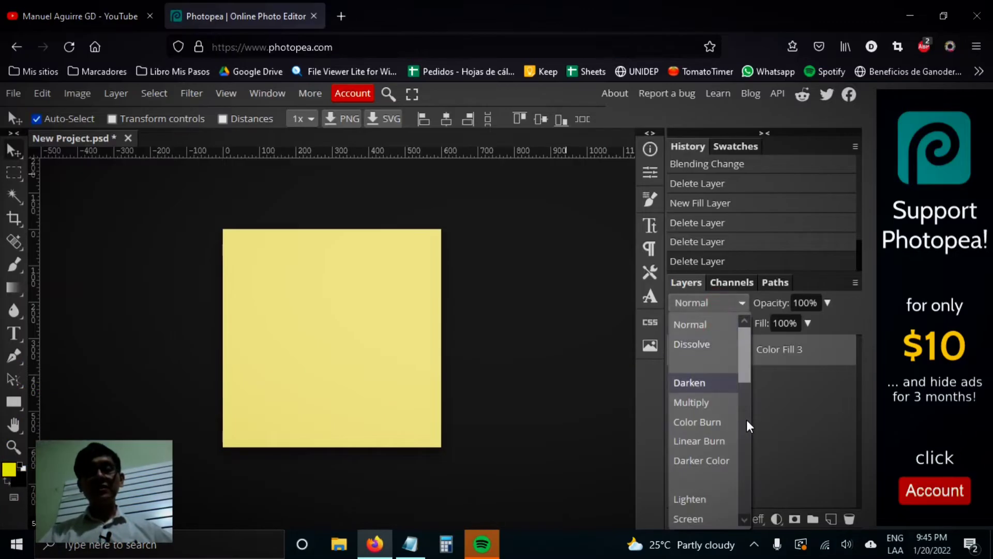
left_click(715, 402)
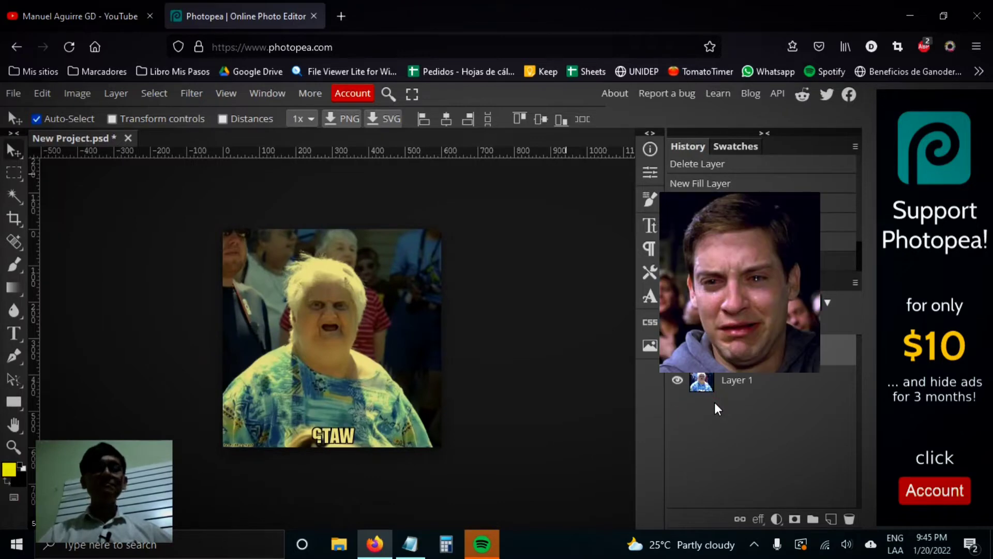
- Copy the dark-blue hex code 000437 from the notes
left_click(408, 540)
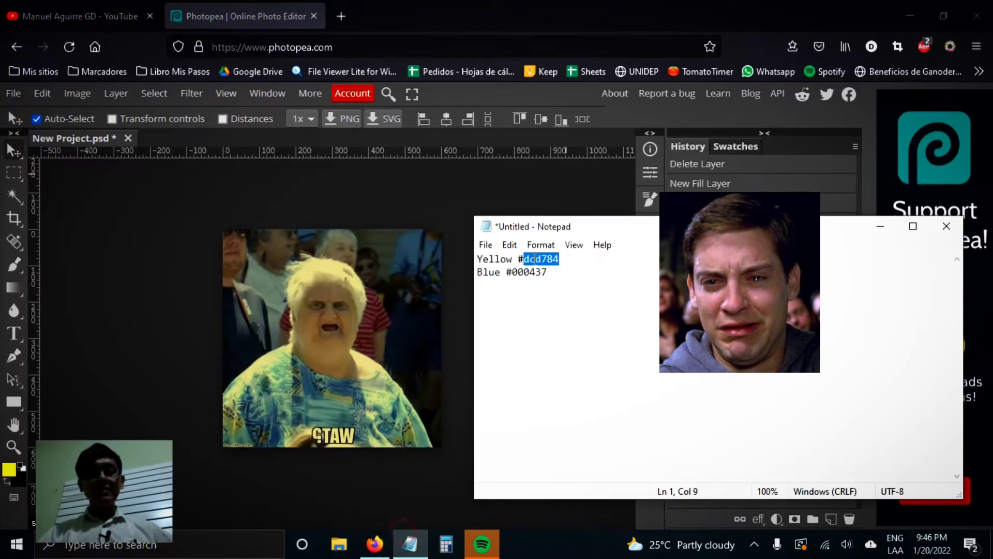
left_click(567, 285)
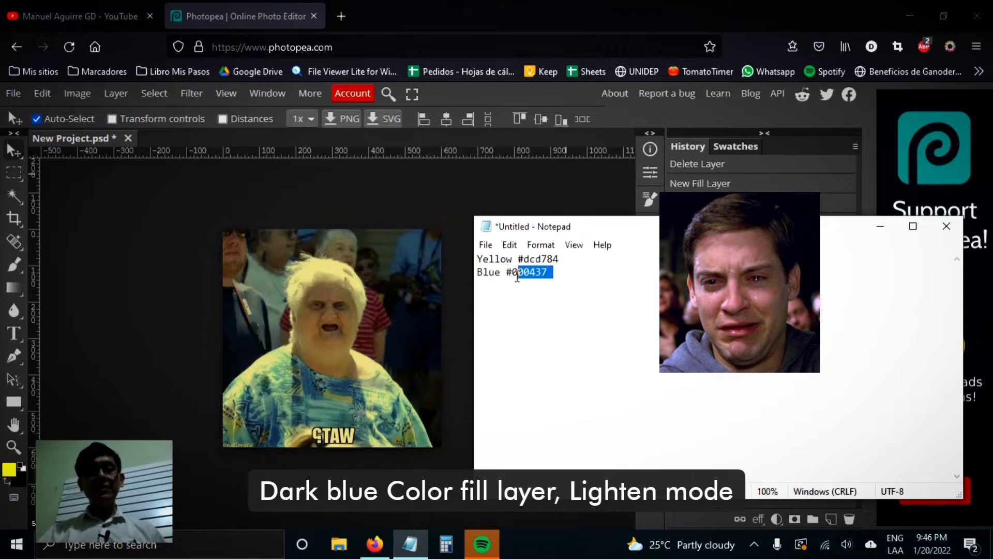
left_click_drag(553, 274, 513, 273)
left_click(543, 274)
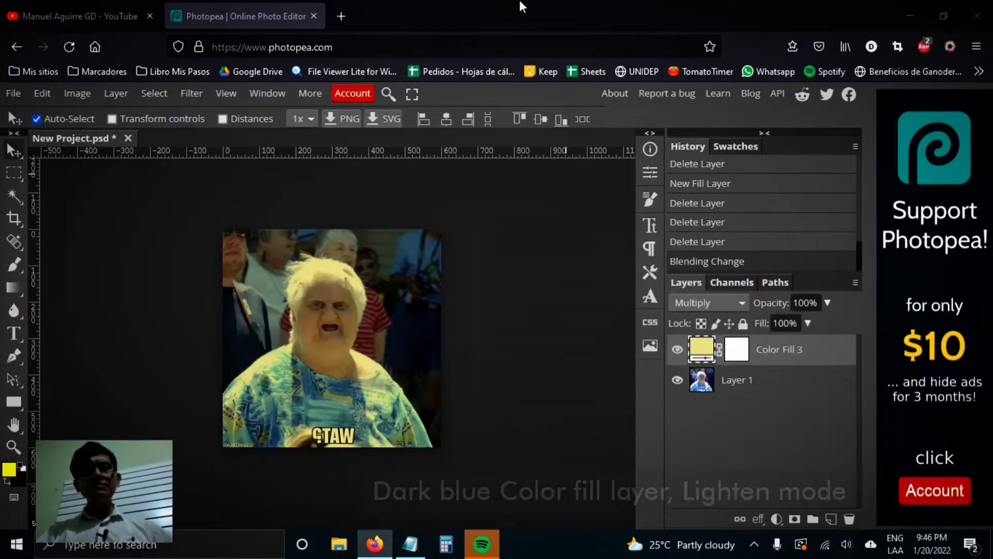
- Add a new solid colour fill layer with hex colour 000437
left_click(782, 523)
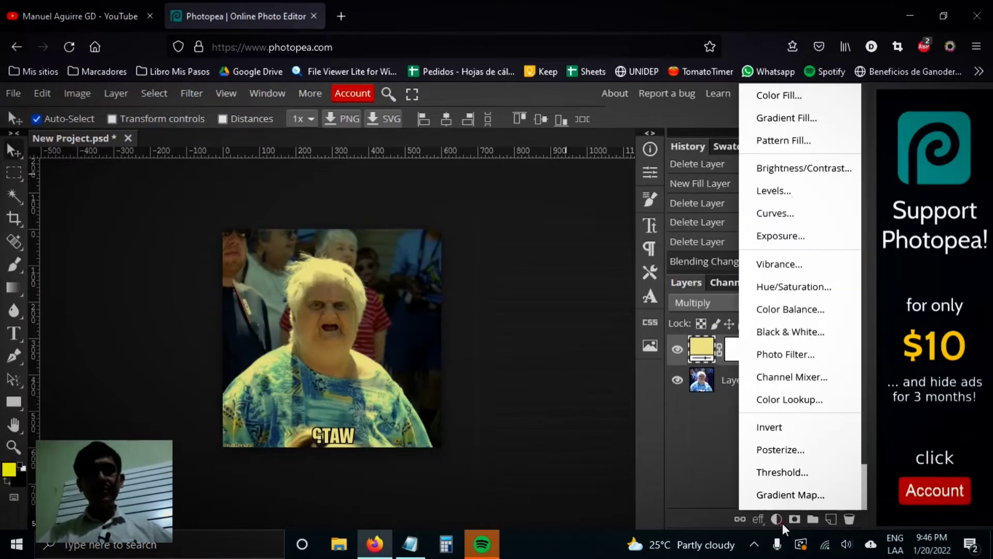
left_click(768, 94)
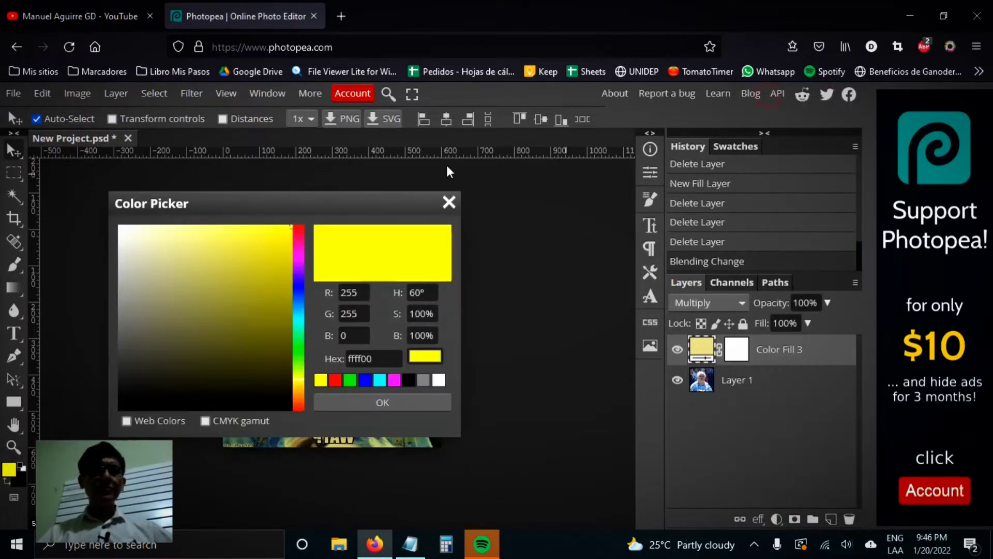
left_click_drag(364, 203, 674, 209)
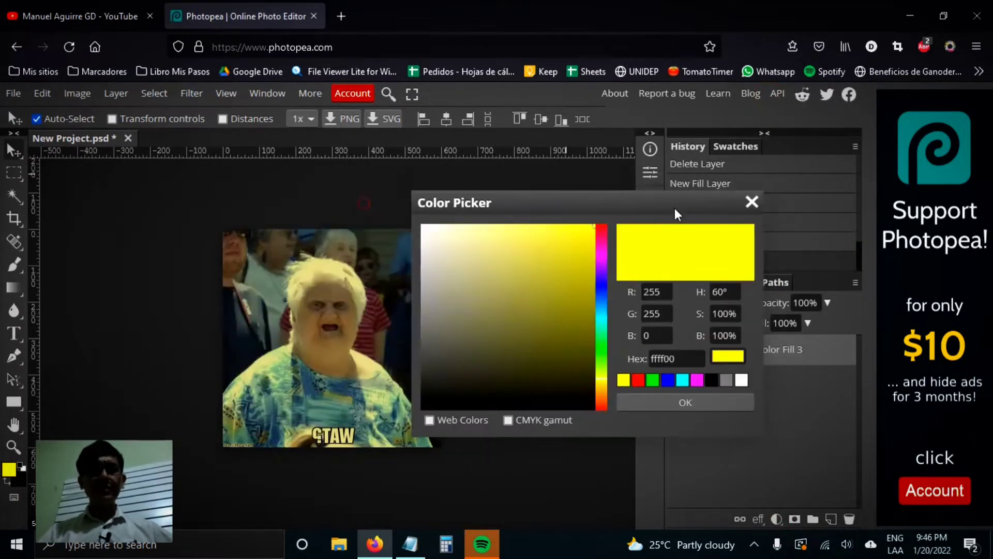
left_click(681, 363)
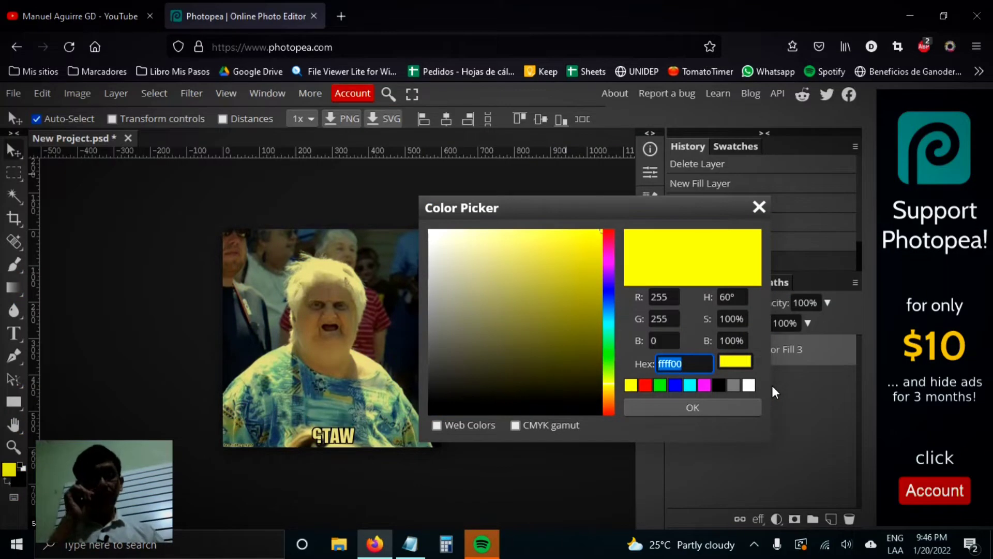
type("000437")
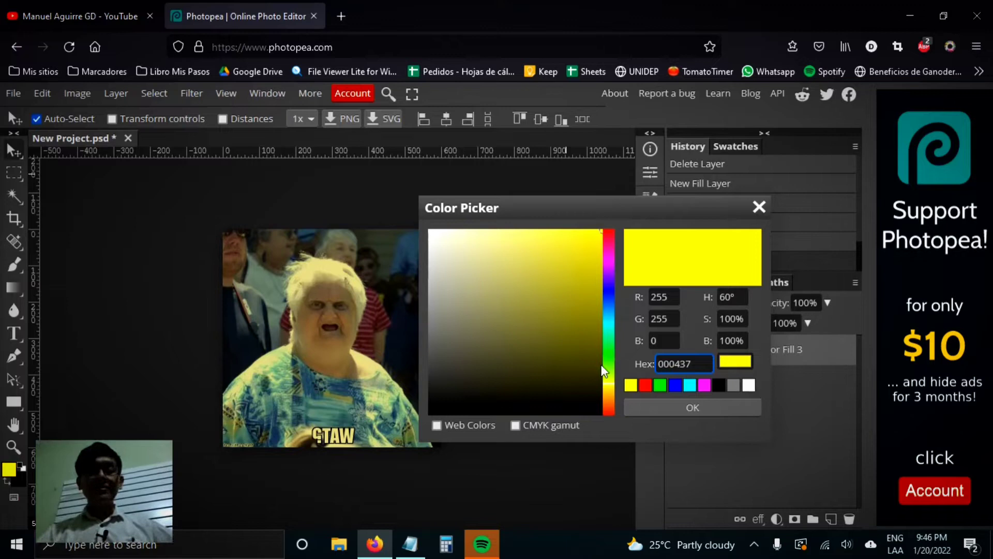
left_click(674, 406)
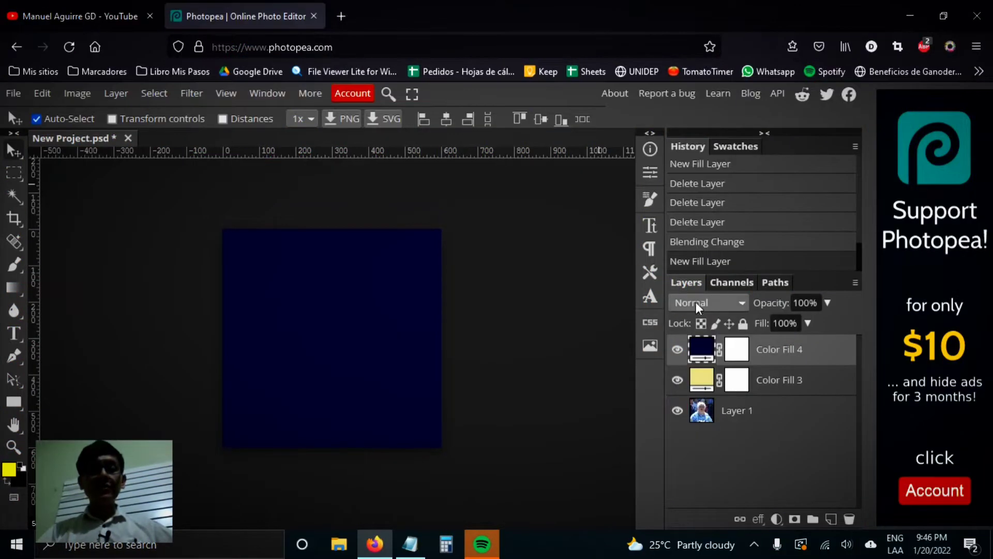
- Set the dark-blue Color Fill 4 blend mode to Lighten
left_click(734, 303)
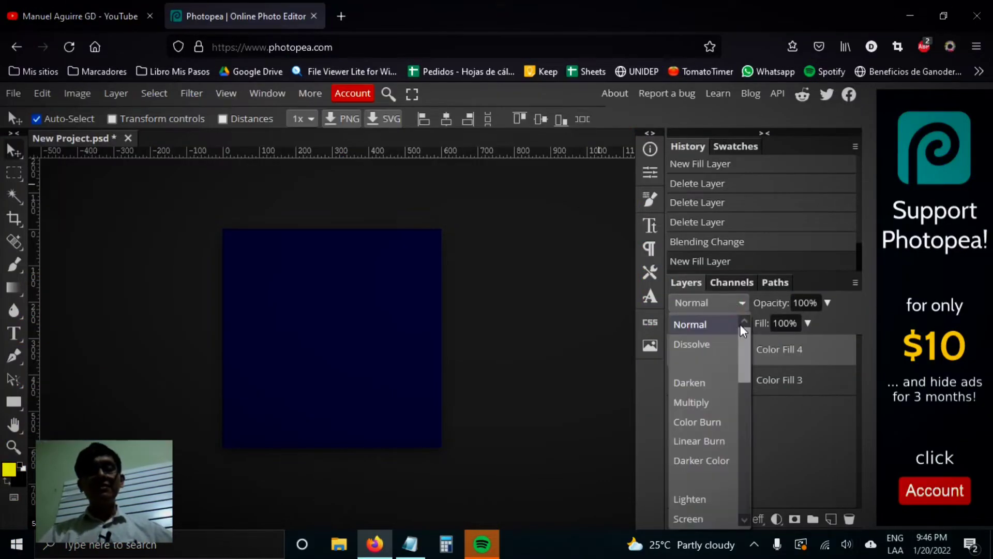
key("Escape")
left_click(721, 498)
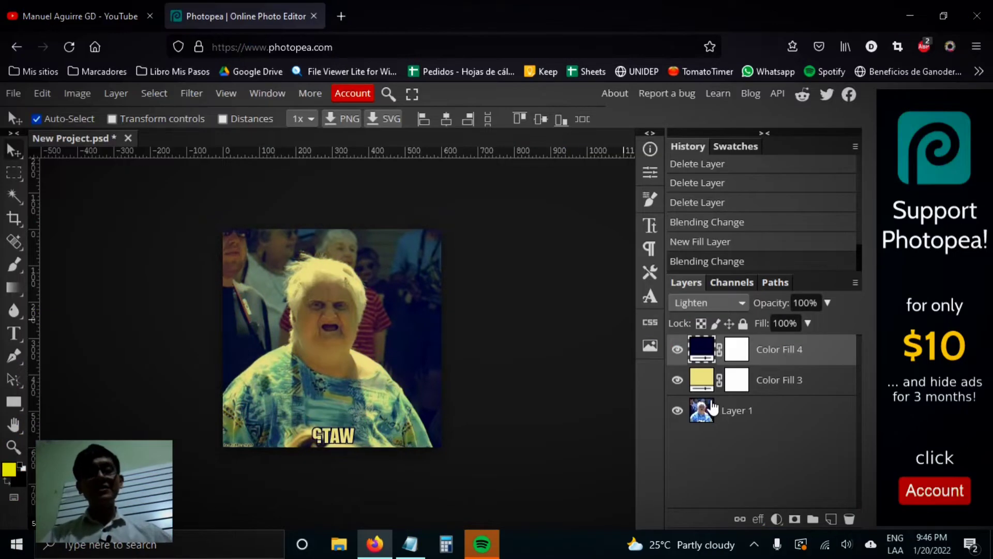
- Toggle the yellow and dark-blue fills off and on to compare with the original photo
left_click(677, 379)
left_click(677, 349)
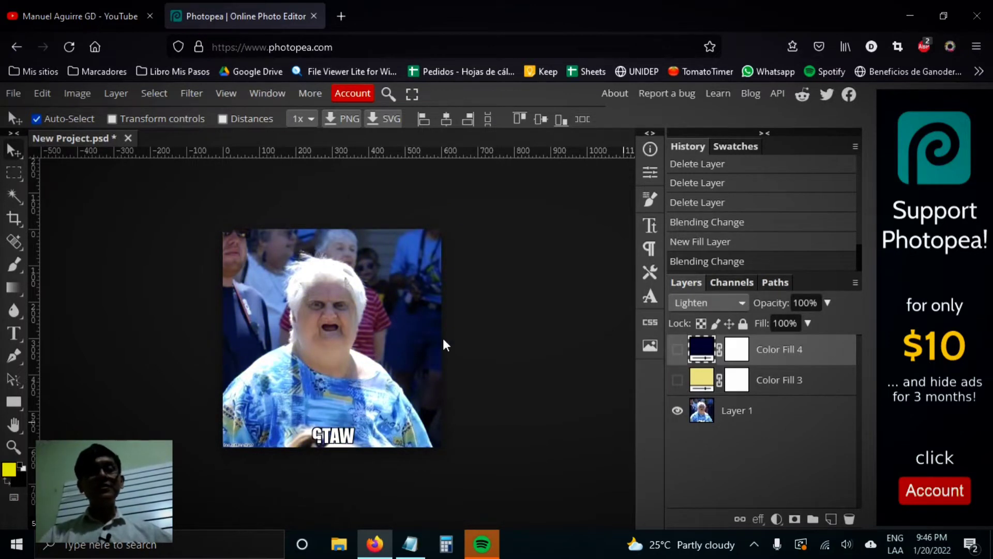
left_click(677, 381)
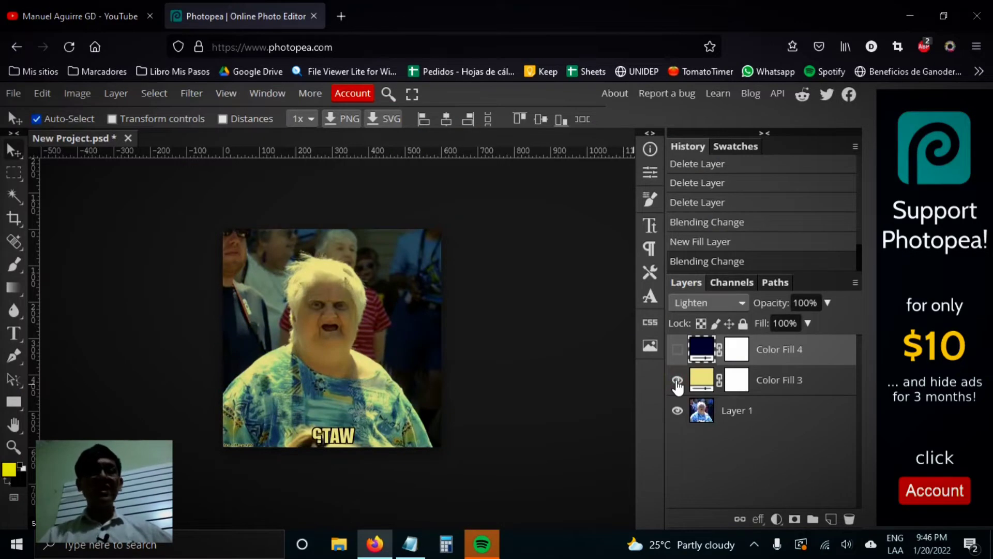
left_click(678, 381)
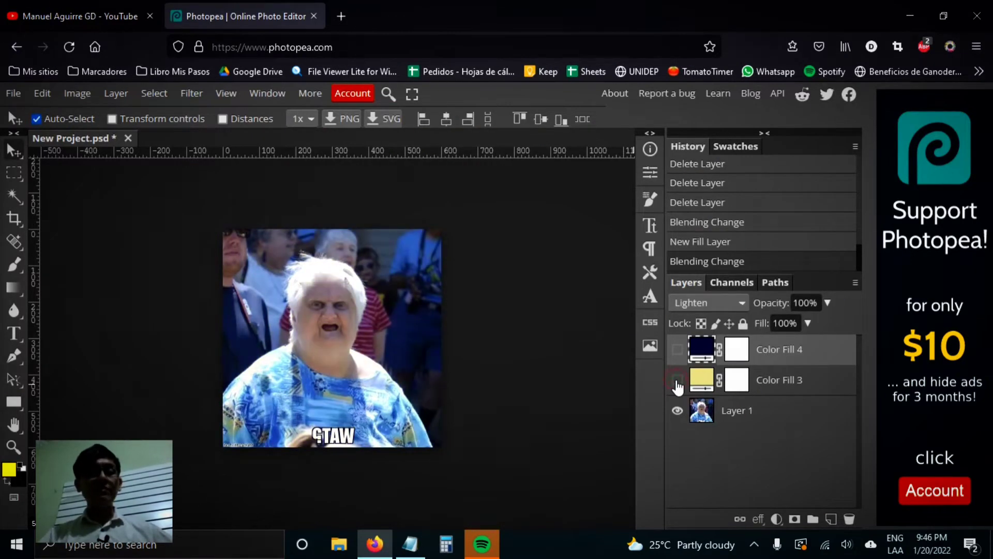
left_click(678, 381)
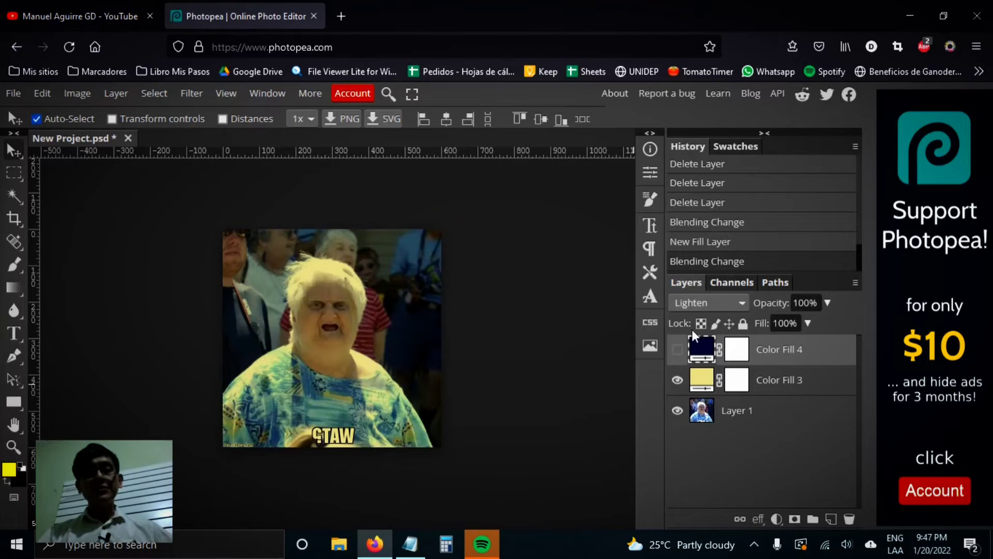
- Show the dark-blue fill again, select Layer 1, and bring up the adjustment layer list
left_click(678, 349)
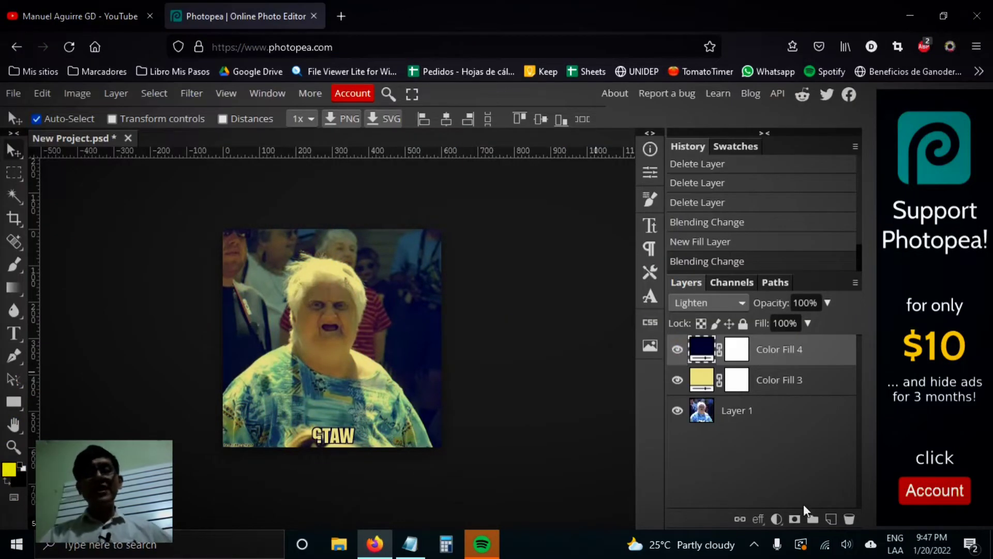
left_click(740, 413)
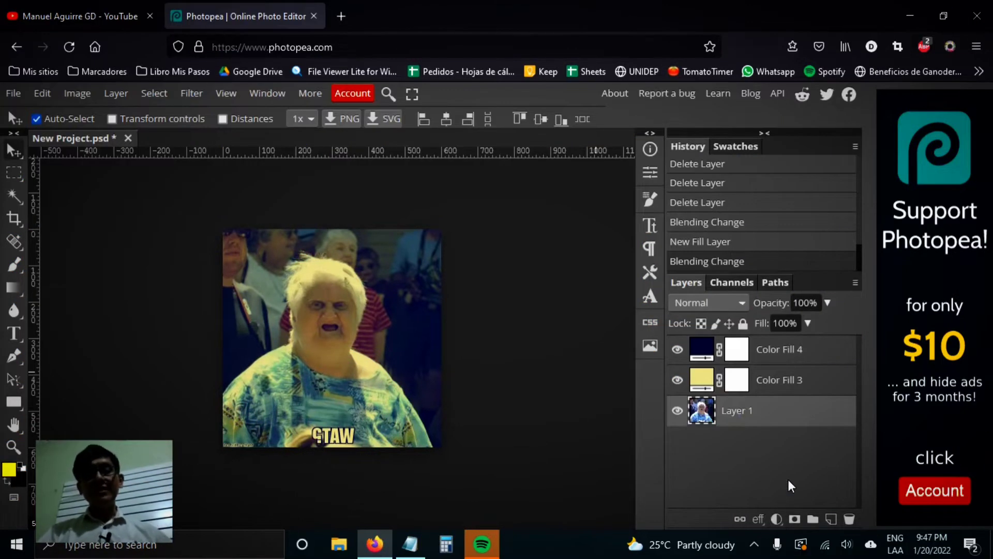
left_click(777, 519)
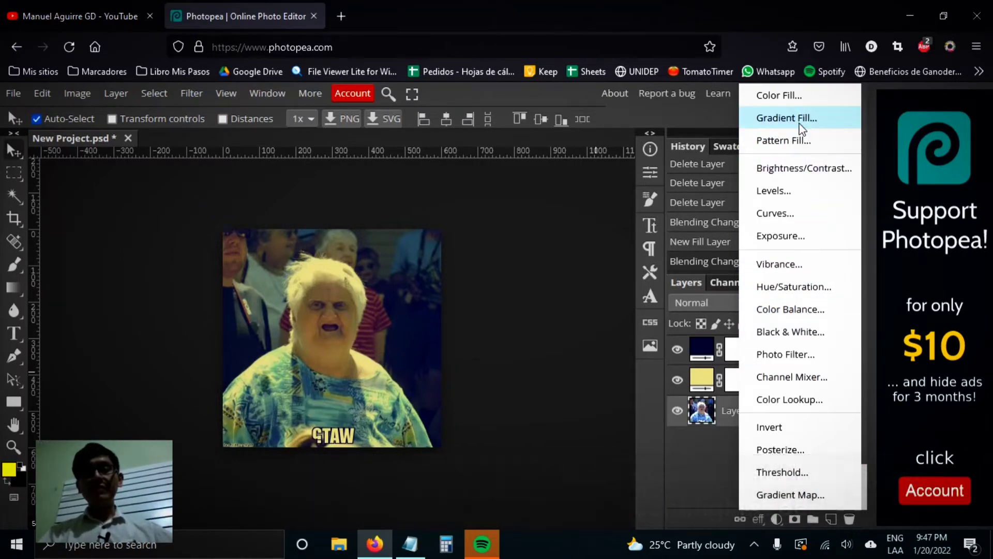
- Add a black-to-white Gradient Map above Layer 1 and blend it in Soft Light
left_click(812, 495)
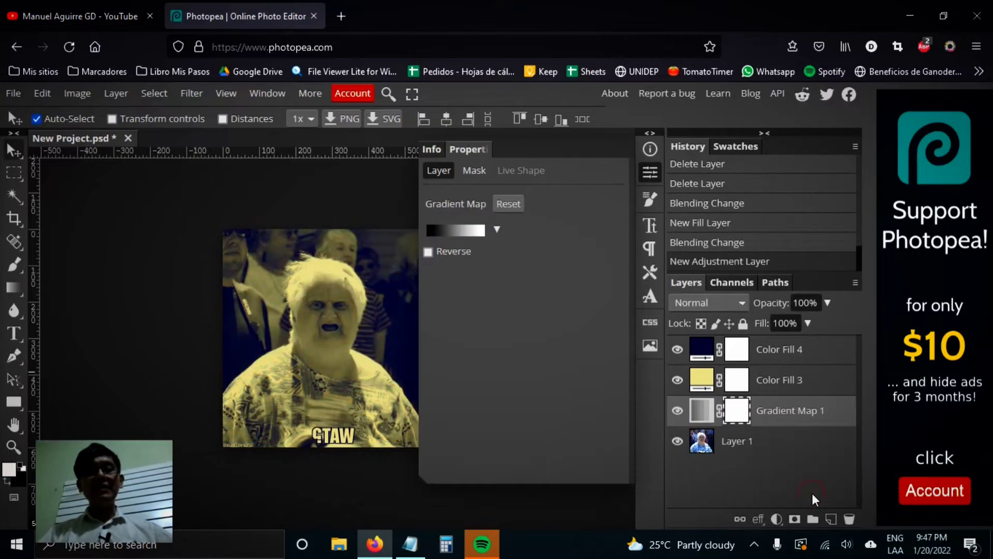
left_click(497, 230)
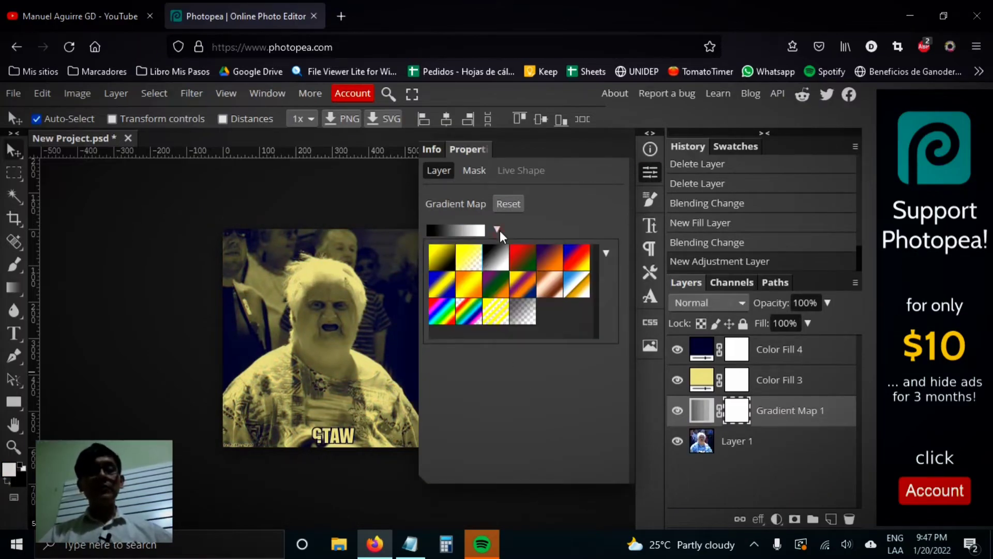
left_click(502, 262)
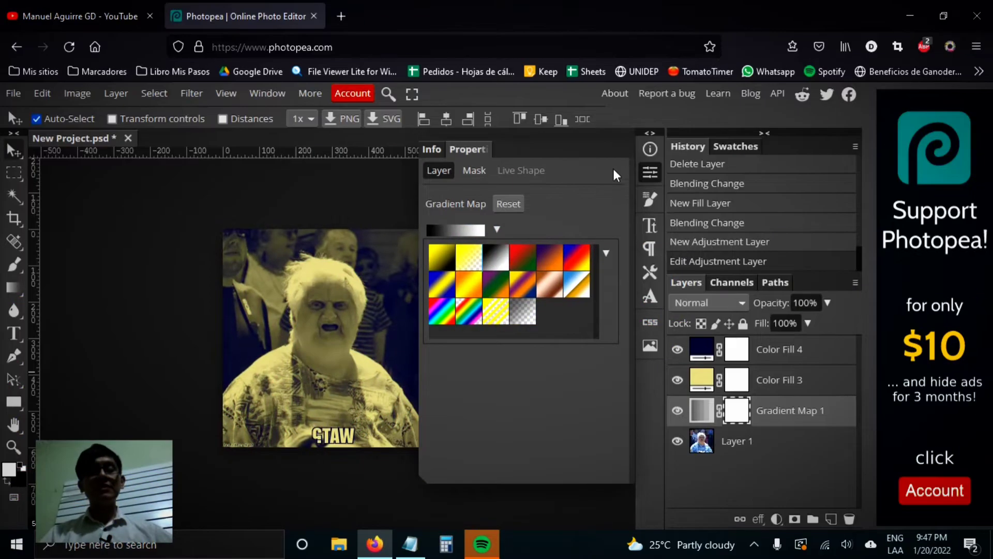
left_click(651, 172)
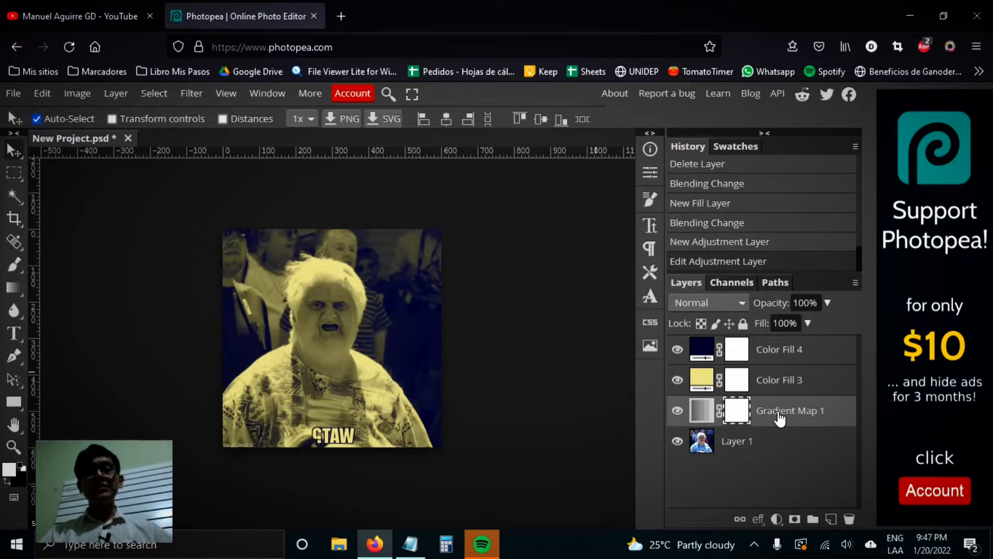
left_click(698, 305)
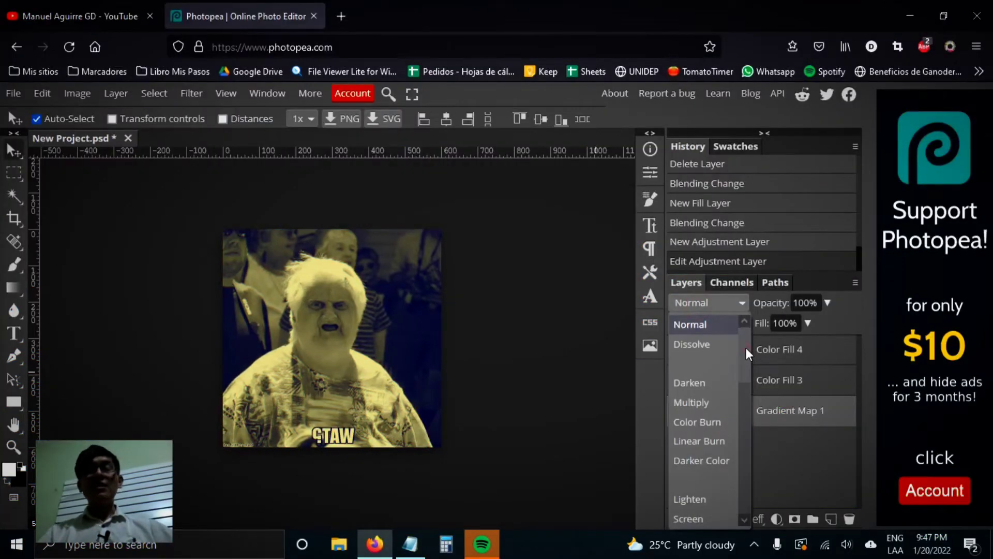
left_click_drag(745, 348, 744, 396)
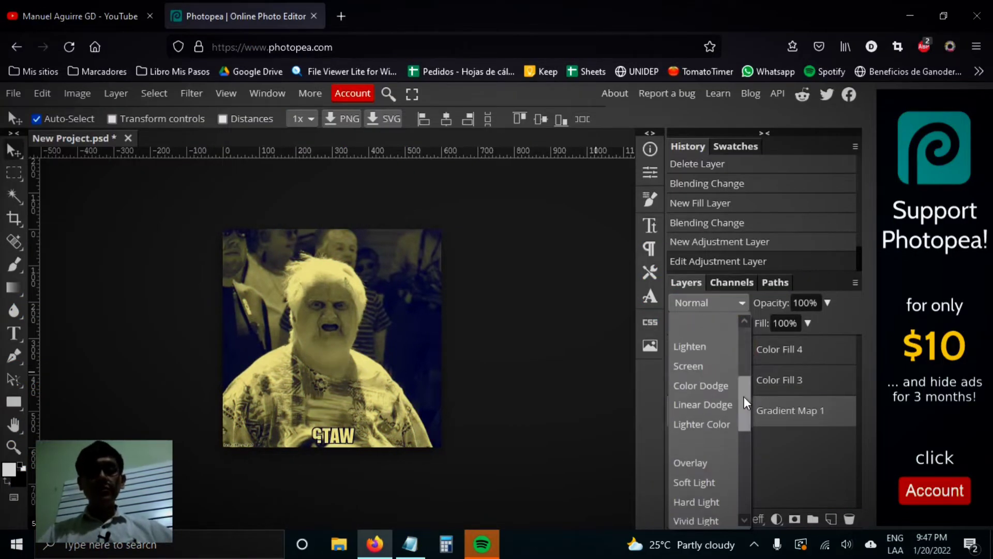
left_click(712, 482)
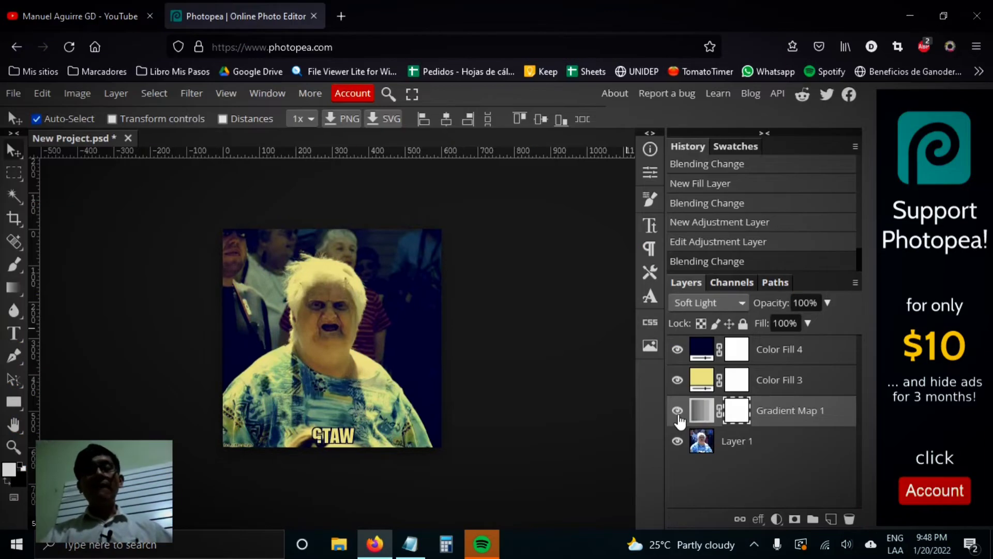
left_click(678, 410)
left_click(677, 380)
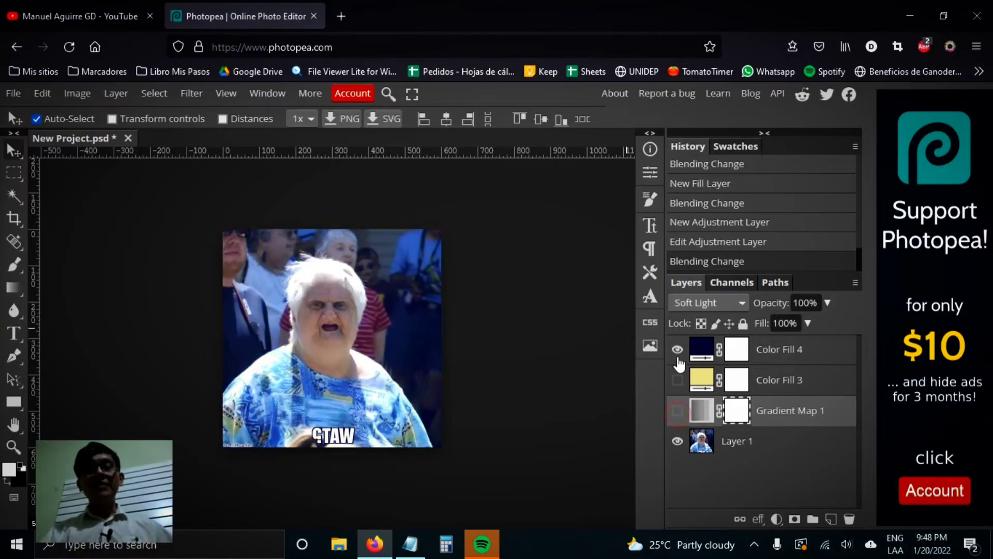
left_click(678, 350)
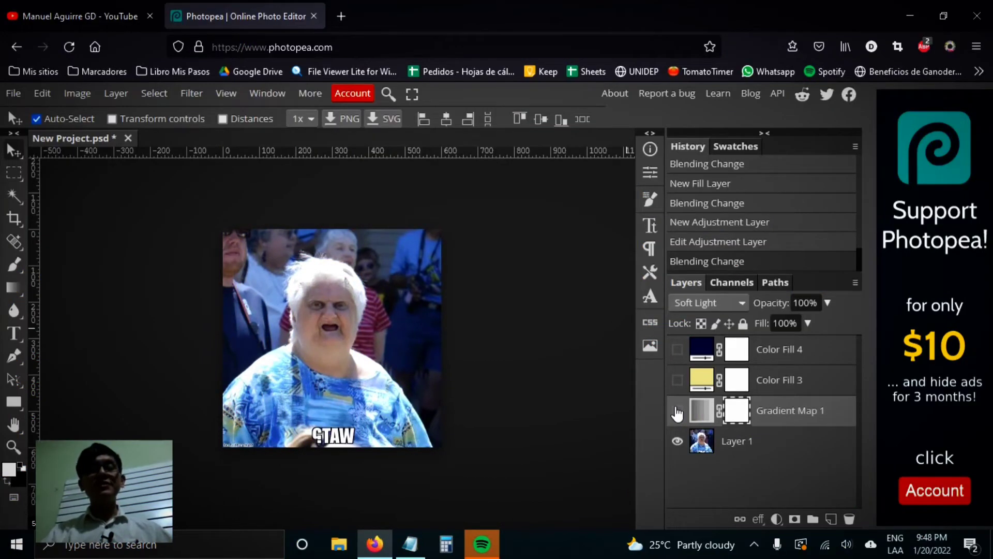
left_click(677, 410)
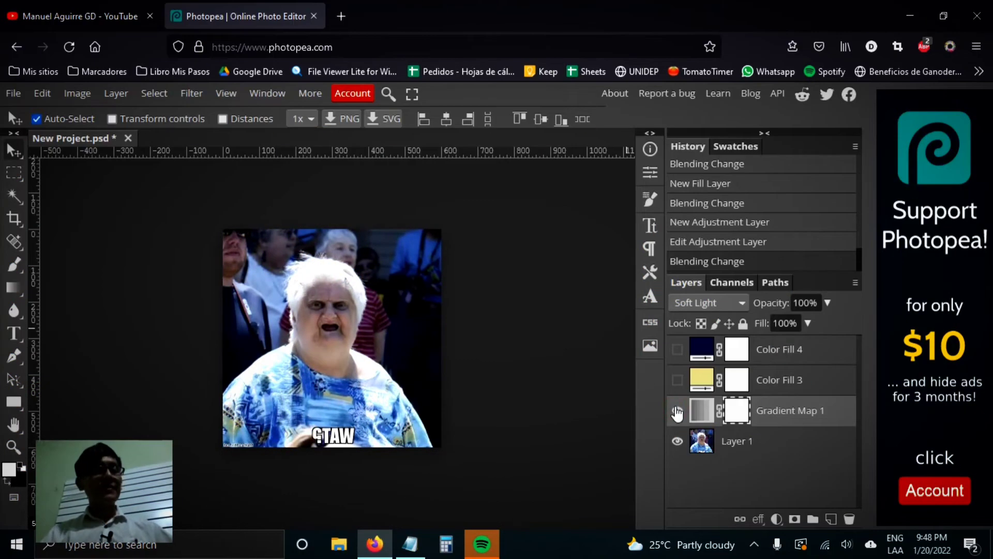
left_click(677, 380)
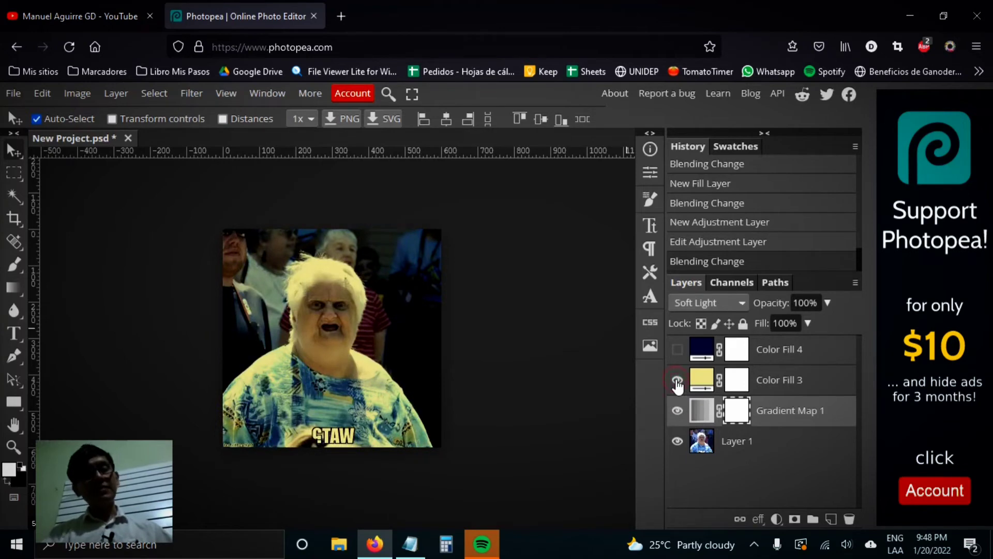
left_click(677, 350)
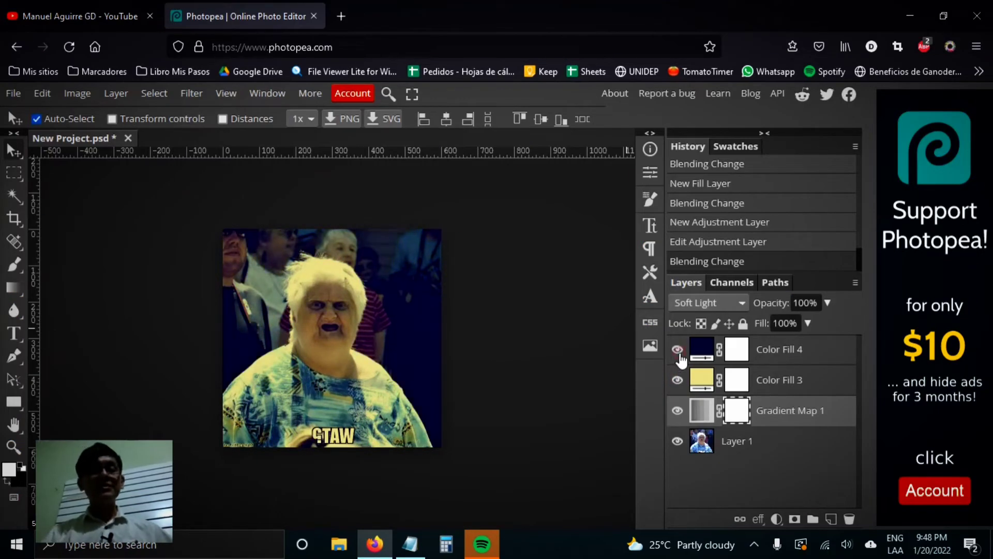